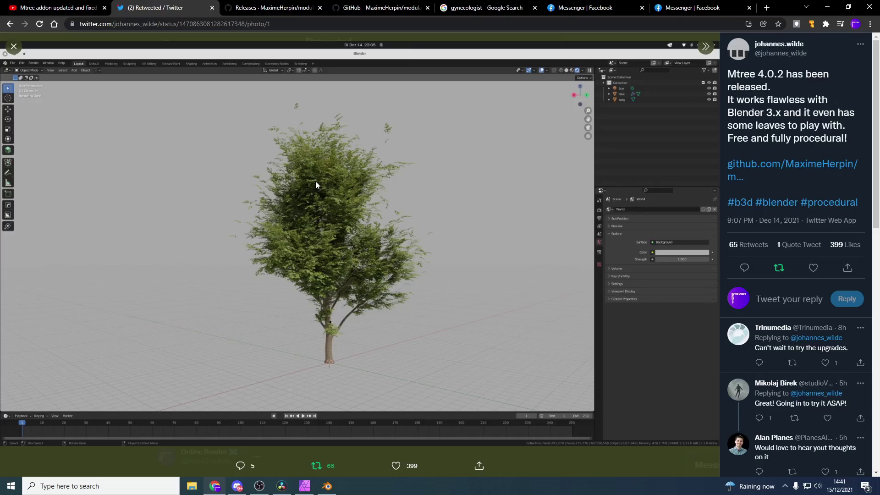
- Switch to Blender and review the experimental debugging preferences, including Geometry Nodes Legacy
left_click(327, 486)
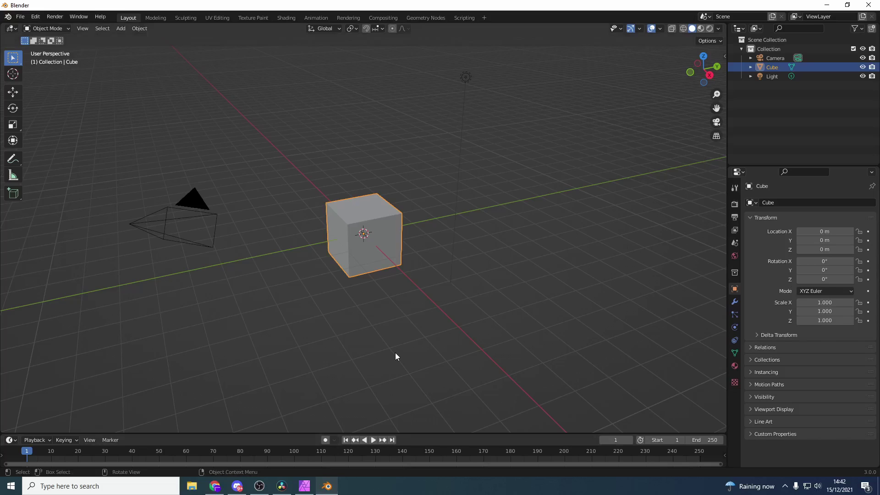
left_click(36, 17)
left_click(83, 161)
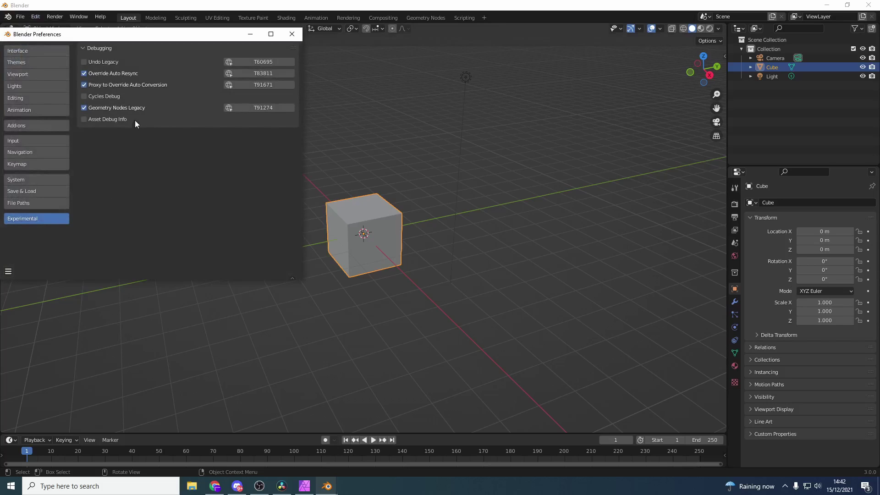
left_click(251, 34)
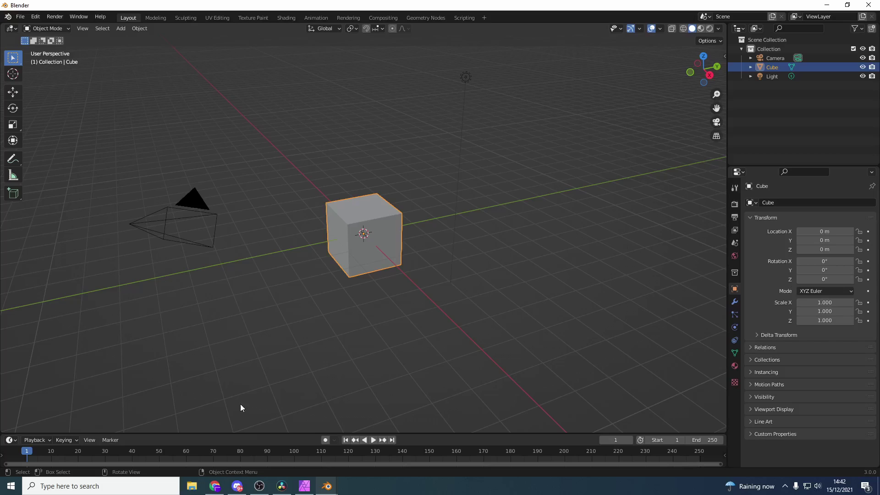
- Turn the timeline area into an enlarged Mtree node editor and create a new node tree in it
left_click_drag(271, 434, 310, 321)
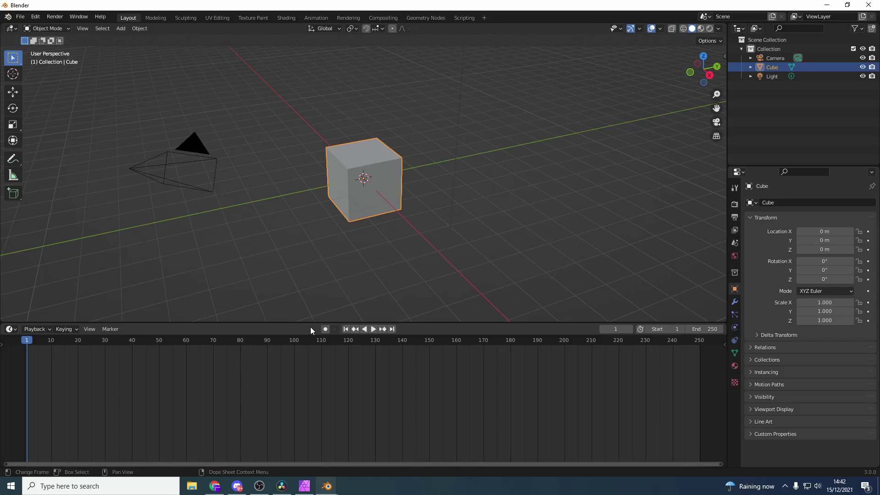
left_click(10, 329)
left_click(27, 435)
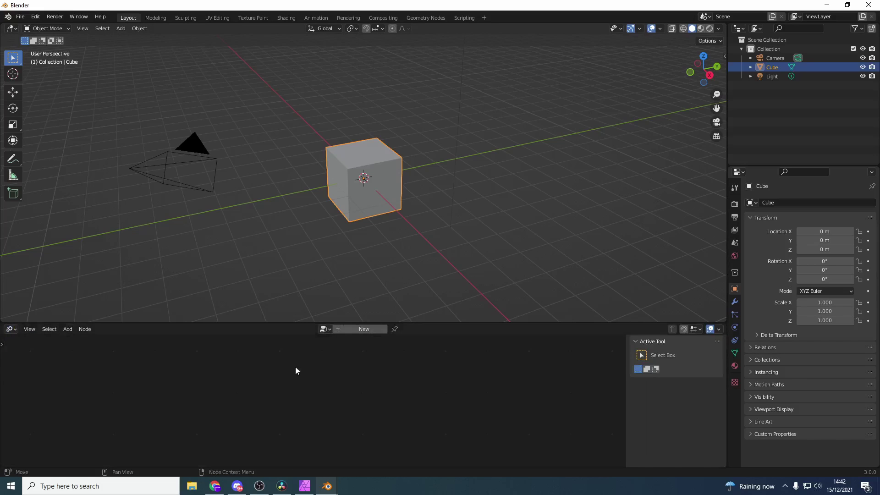
left_click_drag(469, 323, 488, 219)
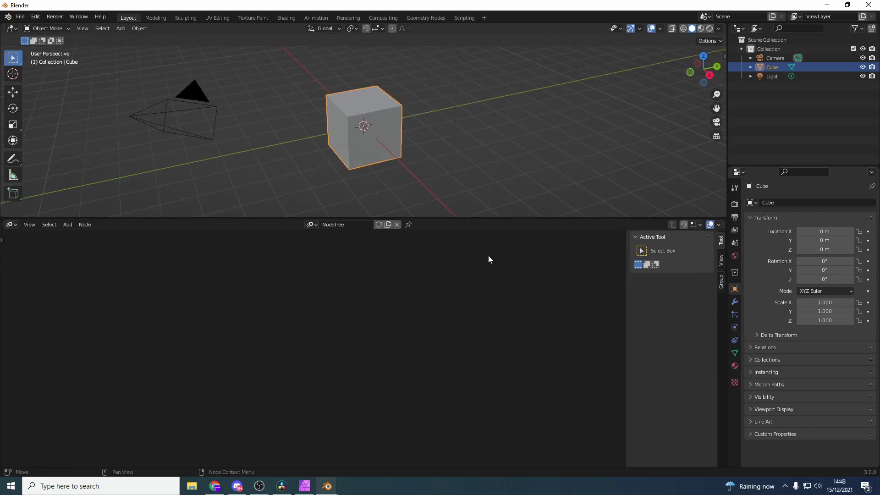
- Add a Tree Mesher node to the node tree
left_click(69, 224)
mouse_move(87, 249)
left_click(135, 249)
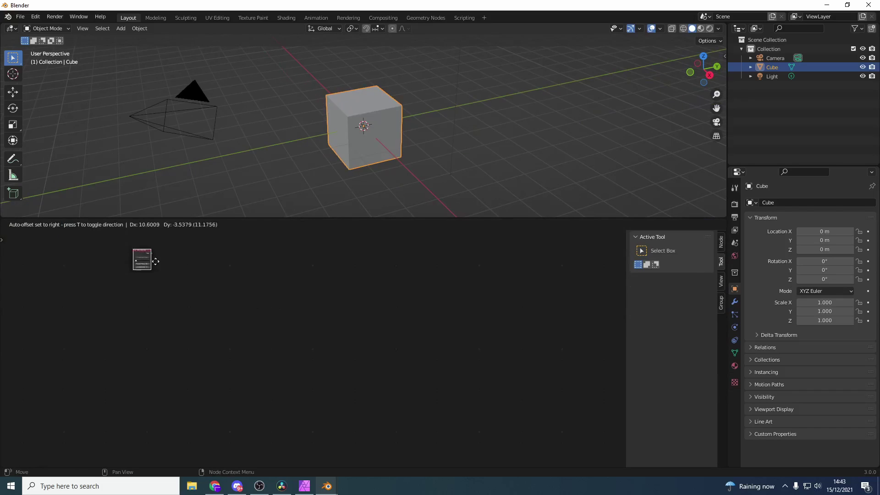
left_click(289, 344)
scroll(353, 358, "up", 5)
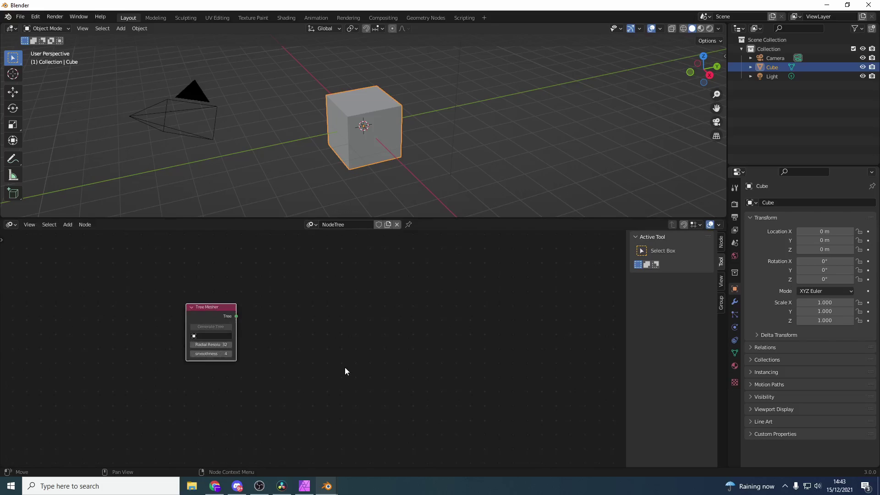
scroll(323, 365, "up", 3)
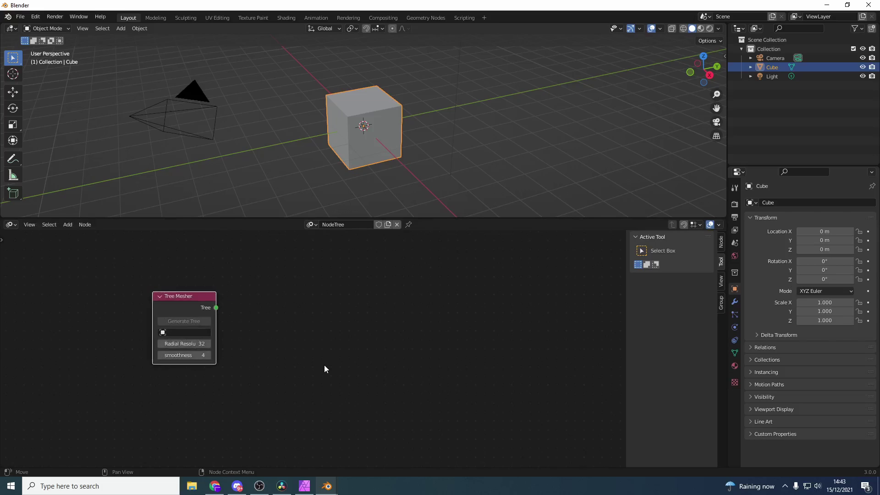
- Add a Trunk node beside the Tree Mesher and link the mesher's Tree output to the trunk's Tree input
key("shift+a")
left_click(331, 389)
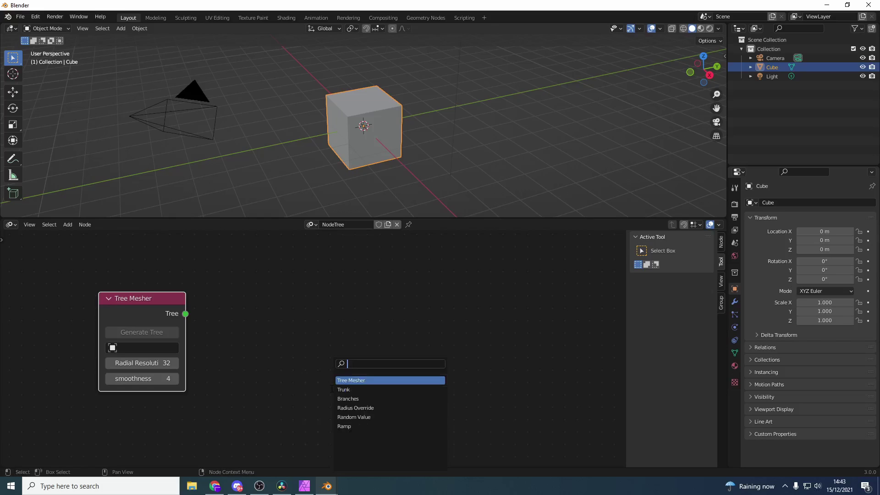
left_click(363, 390)
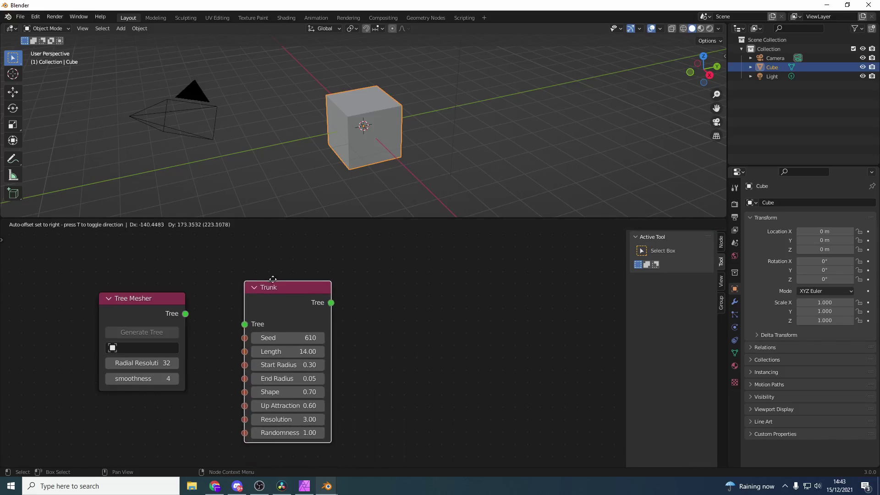
left_click(273, 269)
left_click_drag(187, 316, 246, 307)
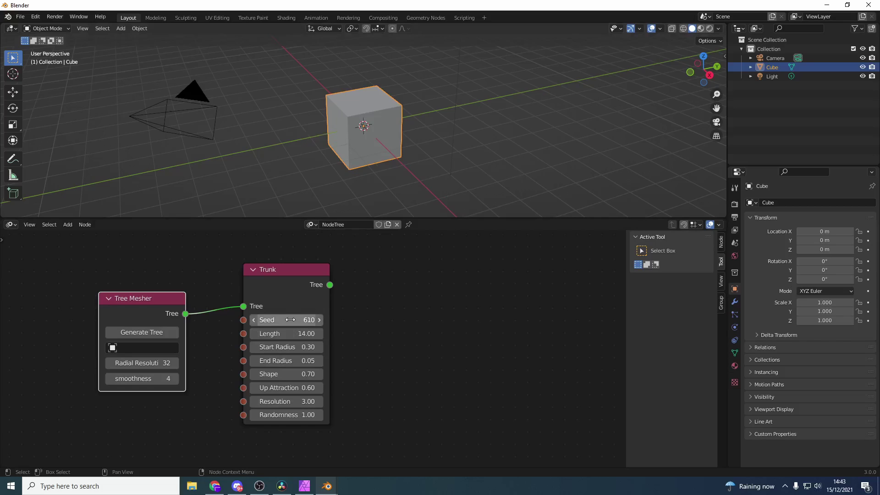
- Generate the trunk mesh with the Trunk node's Seed at 691 and Up Attraction at -0.15
left_click_drag(290, 320, 310, 319)
scroll(398, 169, "down", 8)
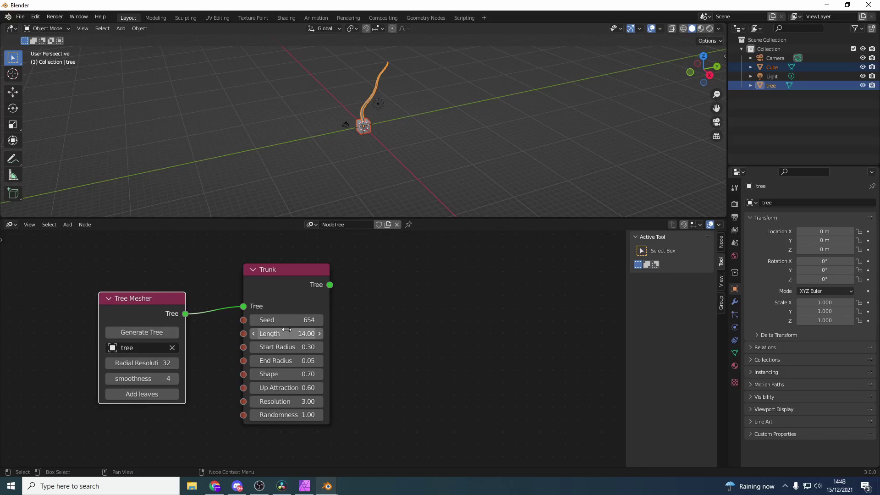
left_click_drag(302, 385, 304, 381)
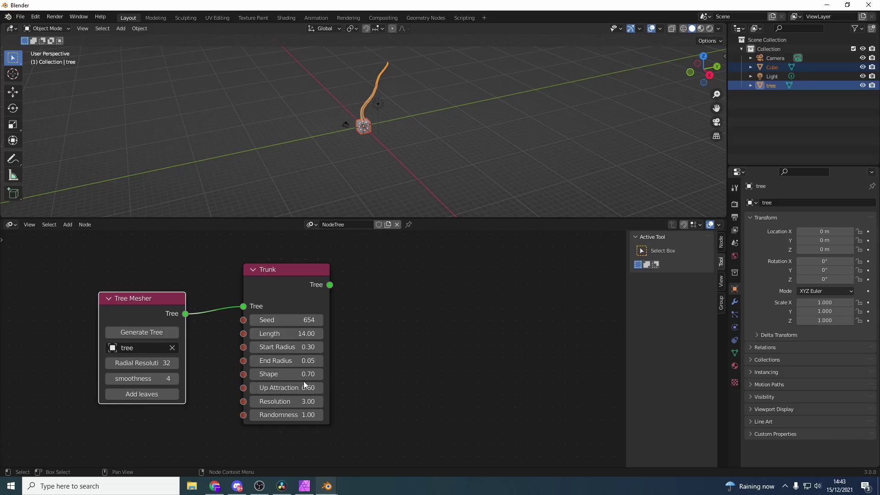
left_click_drag(298, 325, 328, 211)
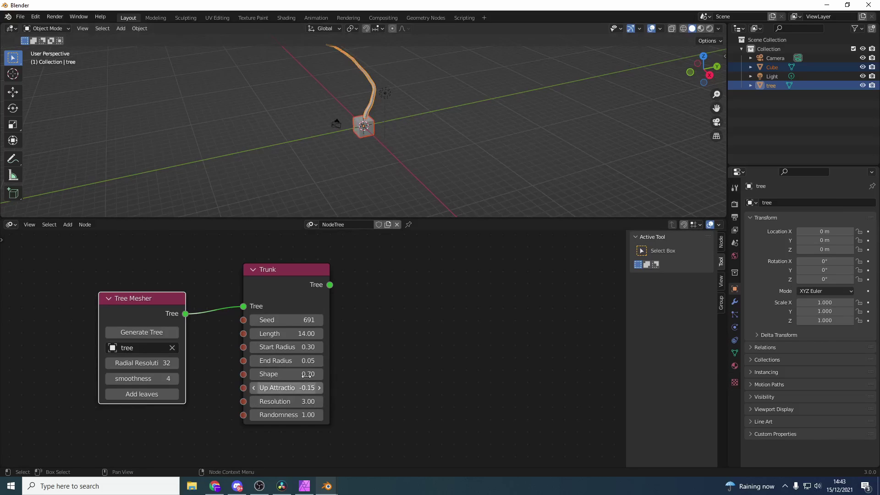
- Delete the default cube at the base of the trunk
middle_click_drag(412, 144, 410, 171)
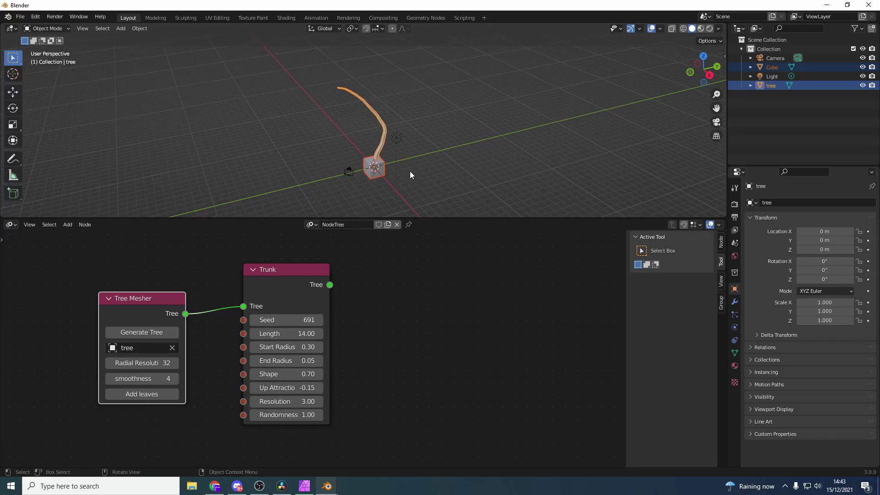
left_click(398, 174)
left_click(381, 173)
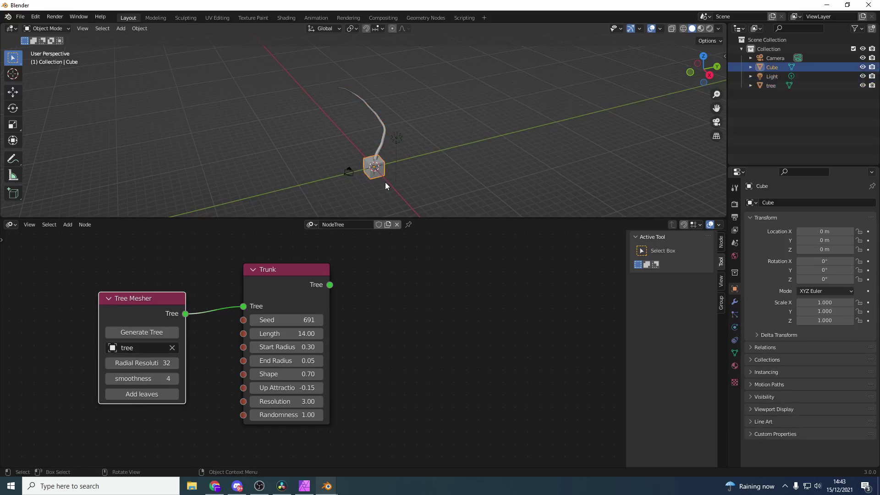
key("Delete")
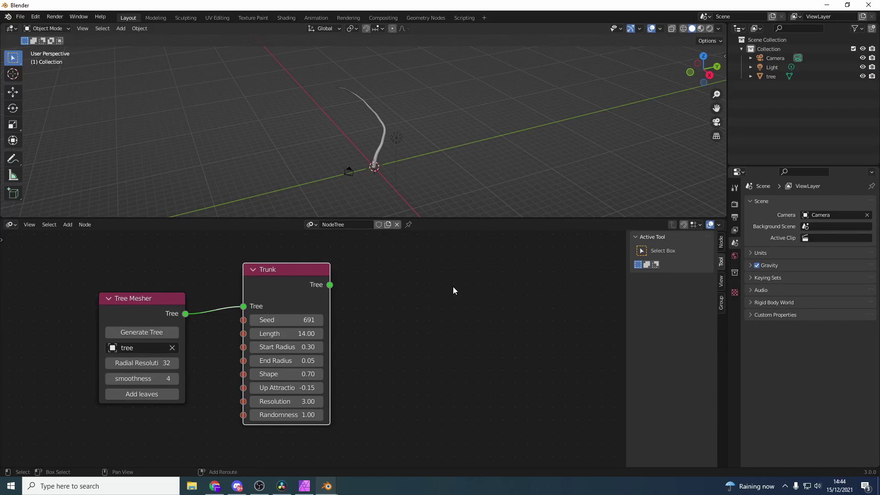
- Add a Branches node, link the Trunk node's Tree output to its Tree input, and set its Seed to 801
key("shift+a")
left_click(453, 287)
key("Down")
key("Down")
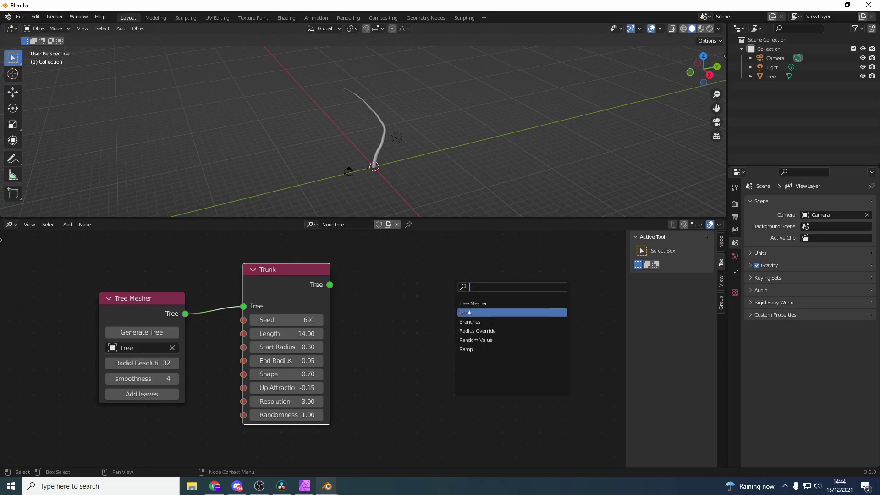
key("Return")
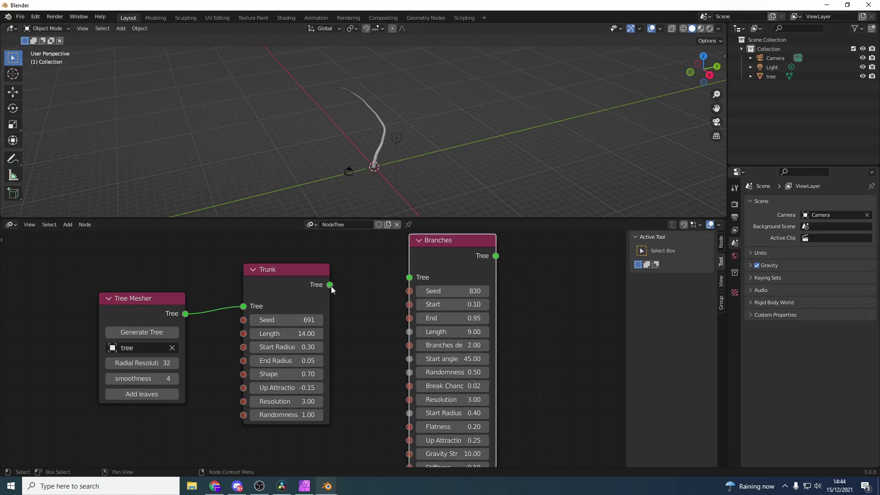
left_click_drag(330, 284, 440, 291)
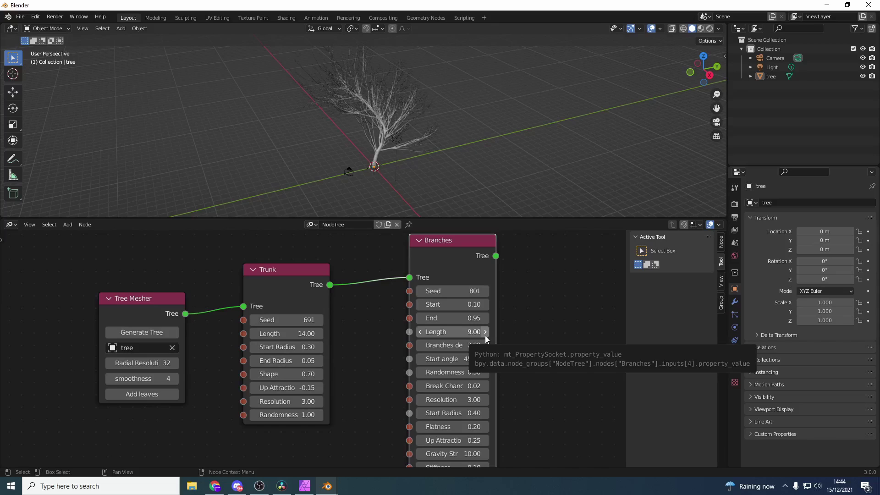
- Set the Branches node's Length to 11
mouse_move(452, 332)
left_mouse_down()
mouse_move(509, 332)
mouse_move(458, 327)
left_mouse_up()
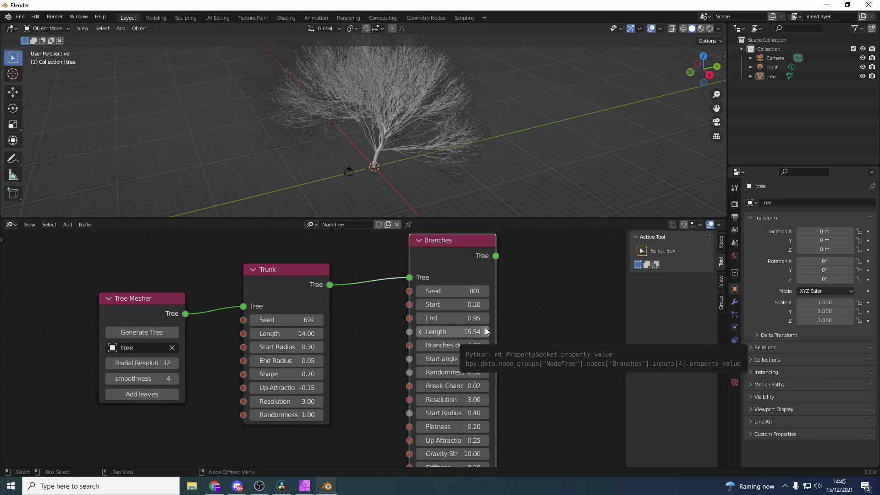
left_click(473, 329)
type("11")
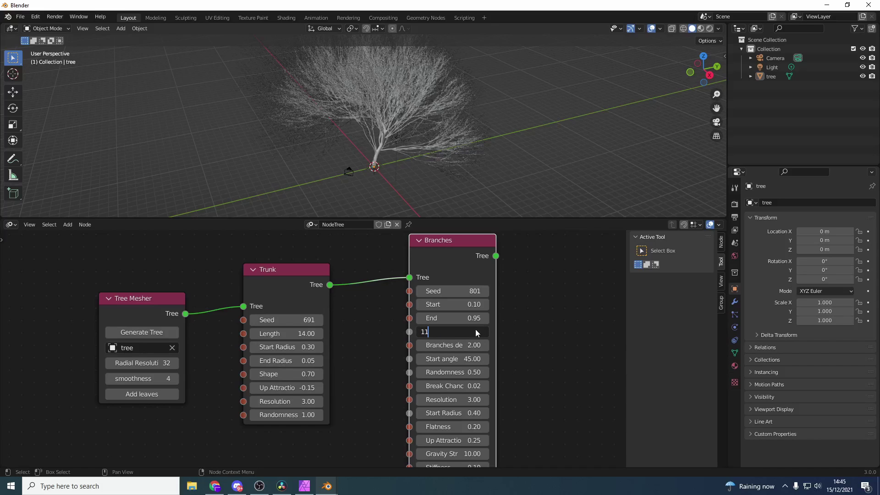
key("Return")
- Add leaves to the tree from the Tree Mesher node
scroll(546, 338, "down", 2)
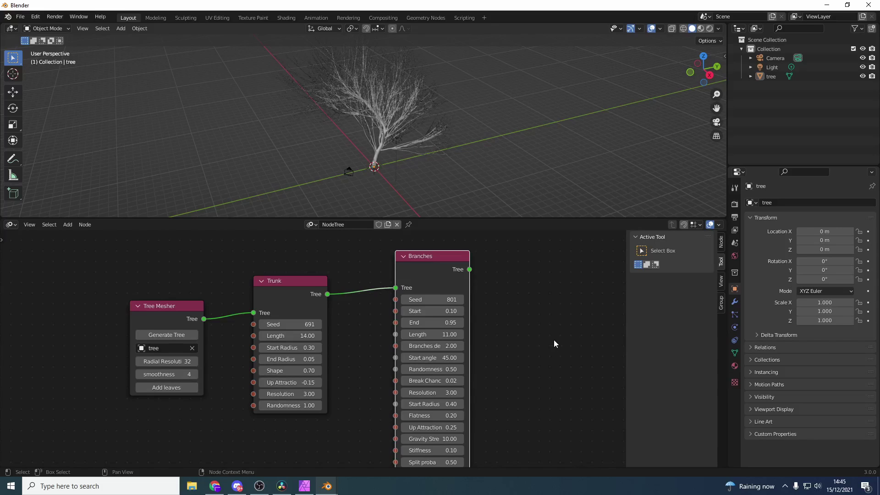
scroll(554, 344, "down", 1)
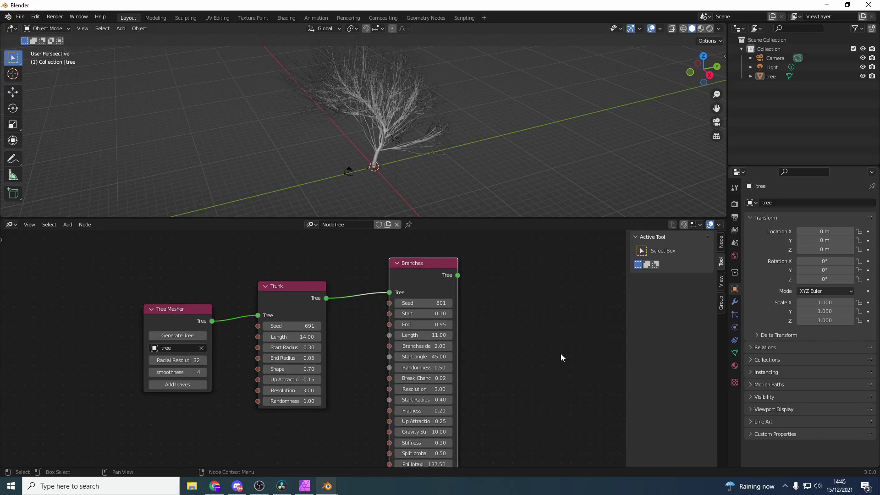
left_click(182, 386)
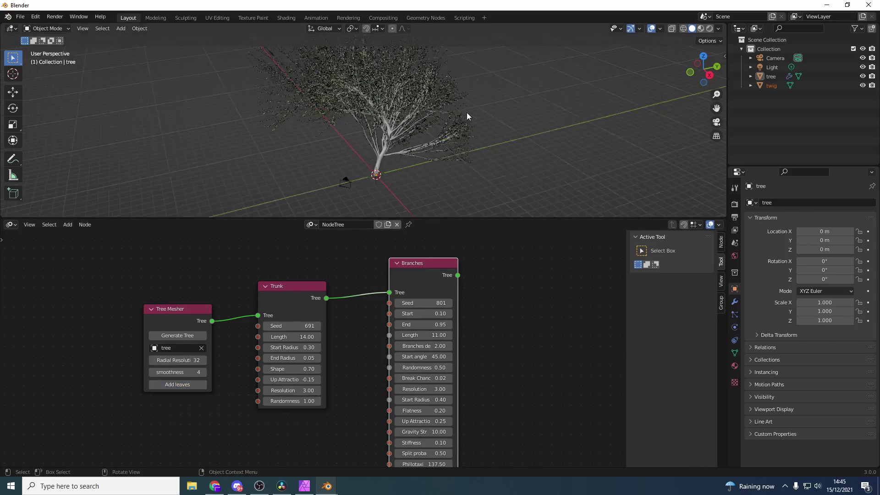
scroll(467, 113, "up", 3)
scroll(475, 127, "down", 2)
- Select the tree and raise the leaves modifier's Density to 71.8
left_click(479, 133)
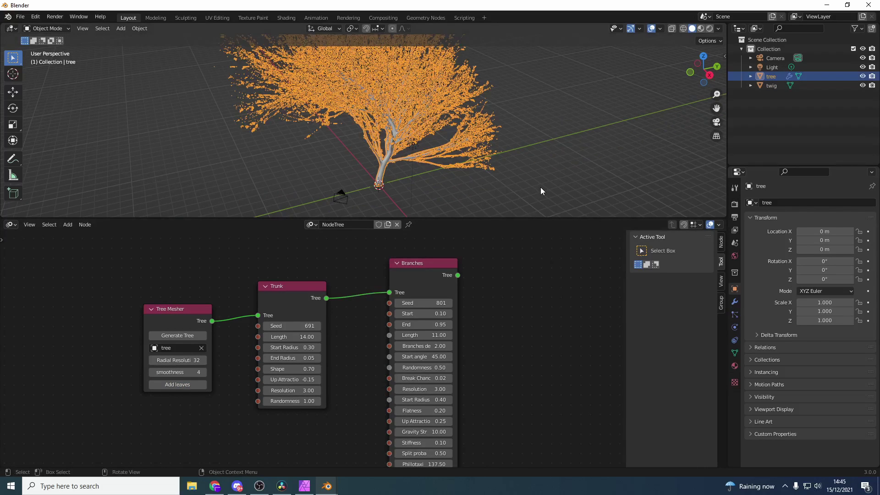
left_click(545, 197)
left_click(384, 166)
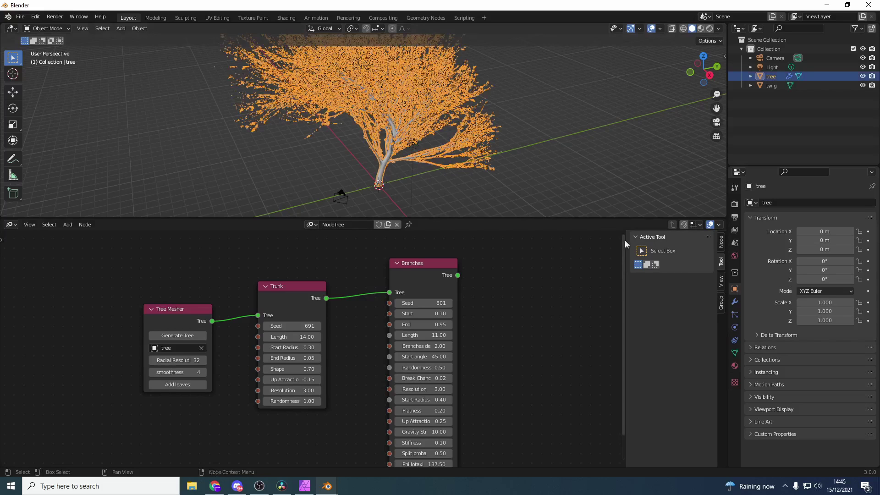
left_click(735, 302)
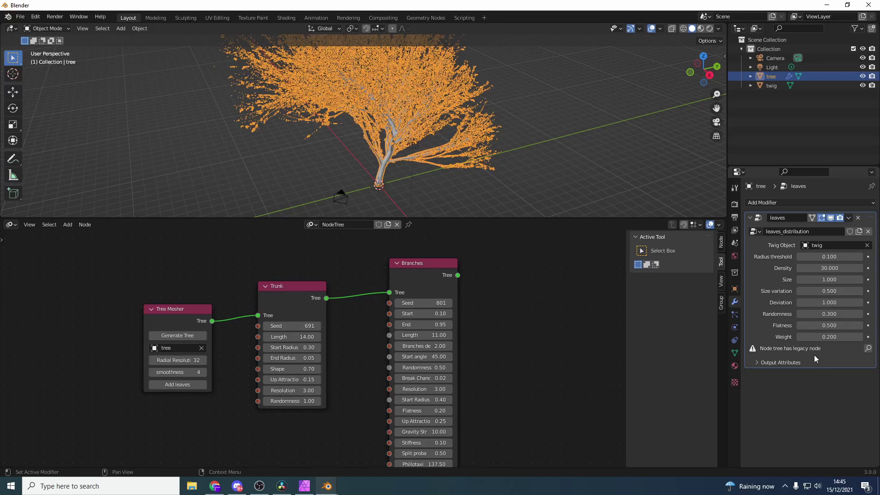
left_click_drag(830, 269, 873, 268)
left_click(524, 100)
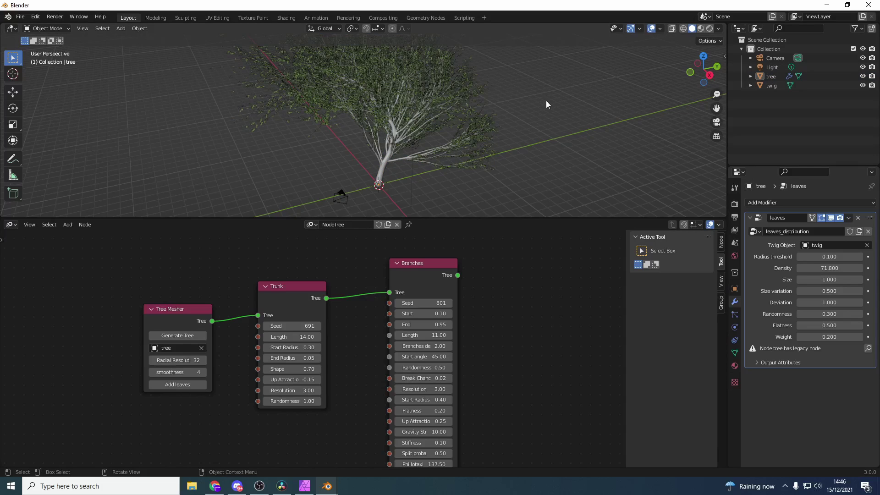
- Show the tree's leaves_distribution node setup in the Geometry Nodes workspace
left_click(439, 17)
scroll(527, 335, "down", 4)
scroll(571, 130, "down", 5)
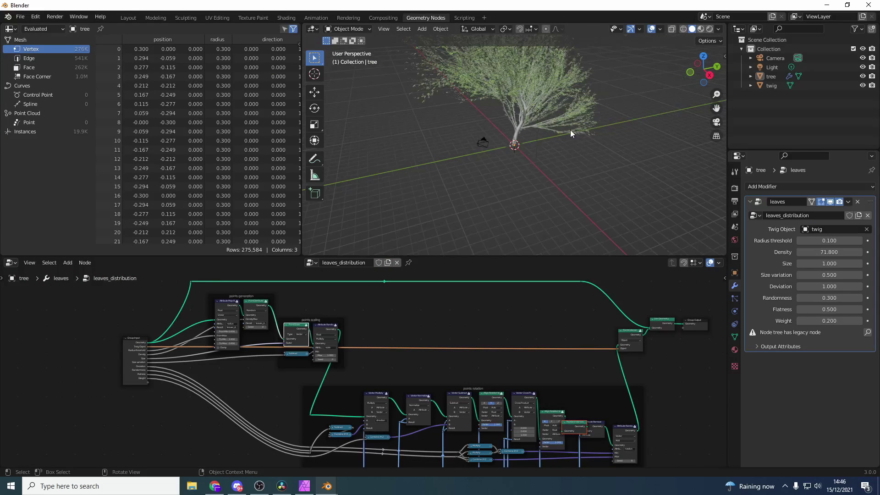